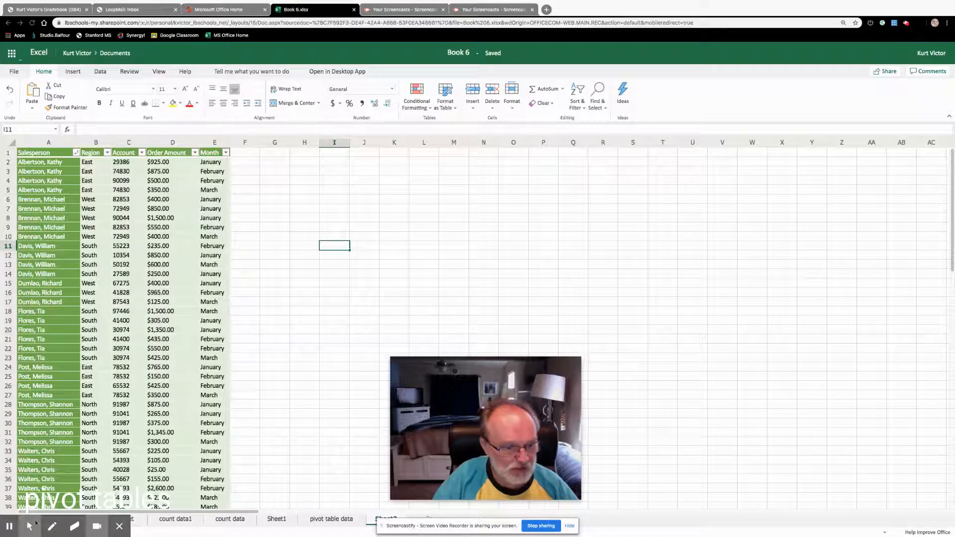
click(10, 526)
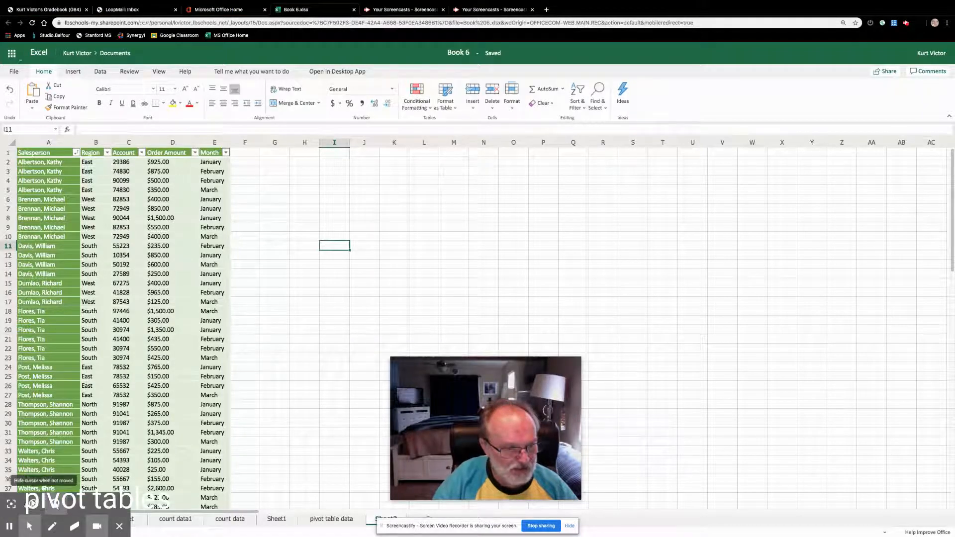
click(12, 504)
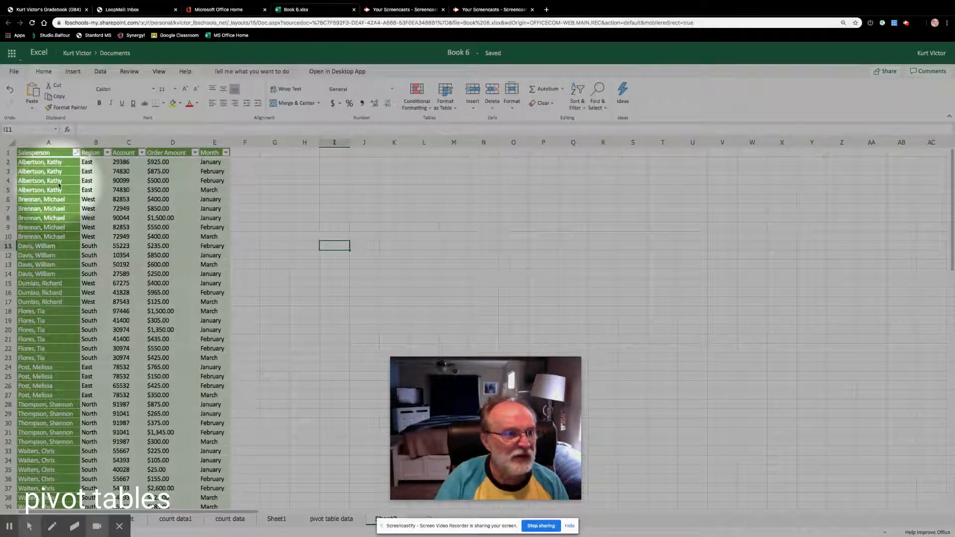
- Create a PivotTable on a new worksheet from the sales table in A1:E40
drag(38, 155, 228, 411)
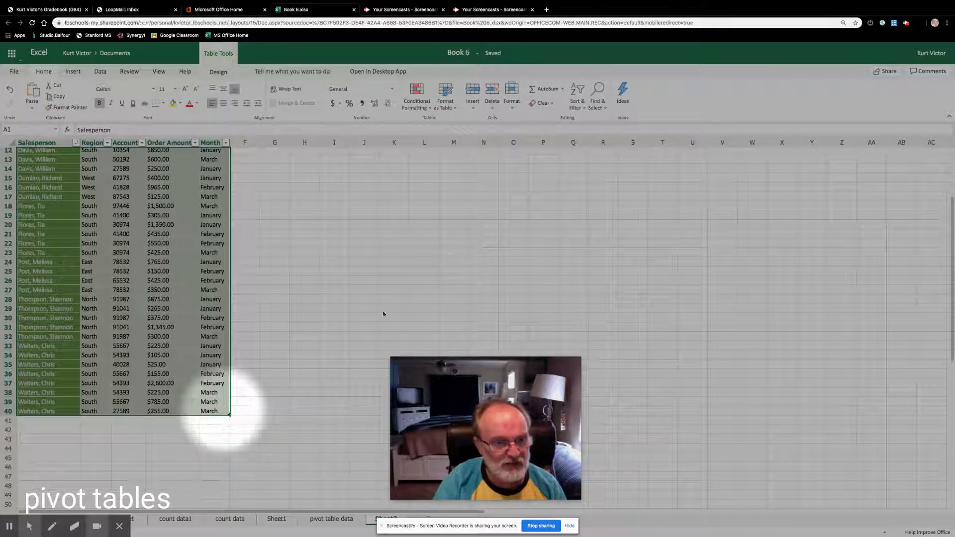
scroll(951, 174, up, 4)
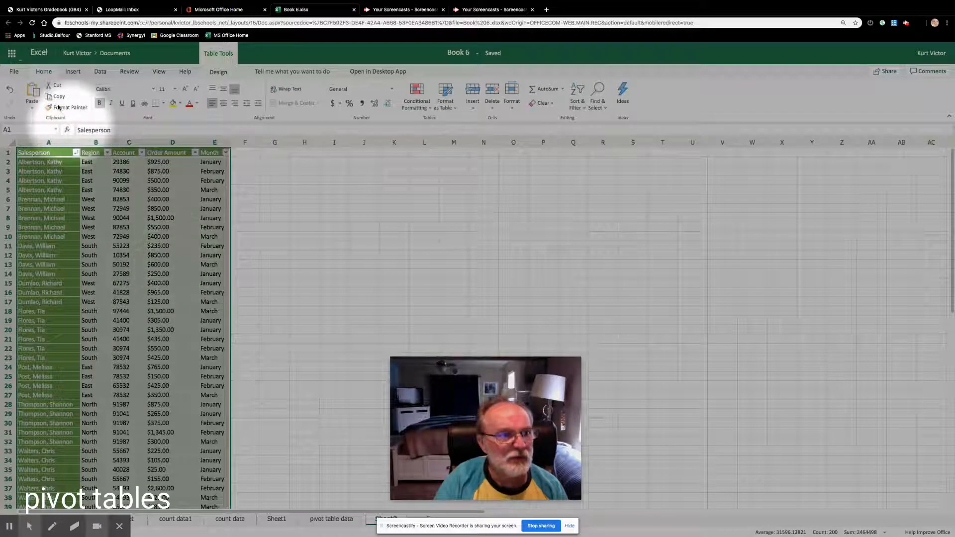
click(73, 73)
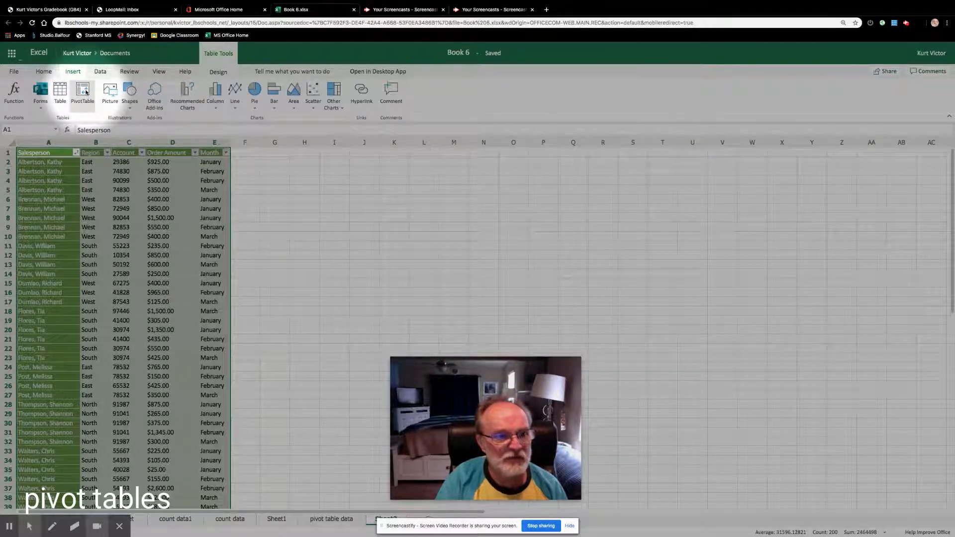
click(85, 92)
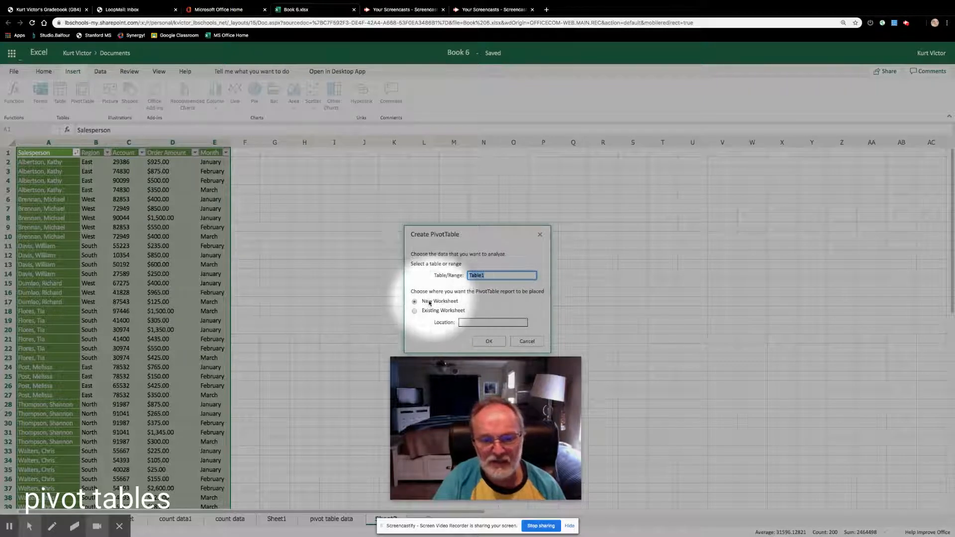
click(489, 342)
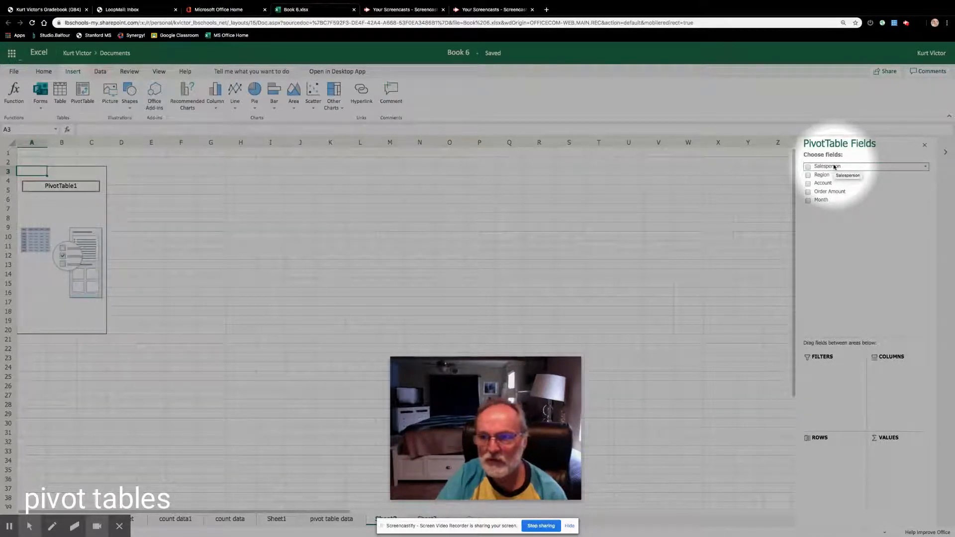
- Add Salesperson to the PivotTable's rows and Order Amount to its values
drag(834, 167, 834, 448)
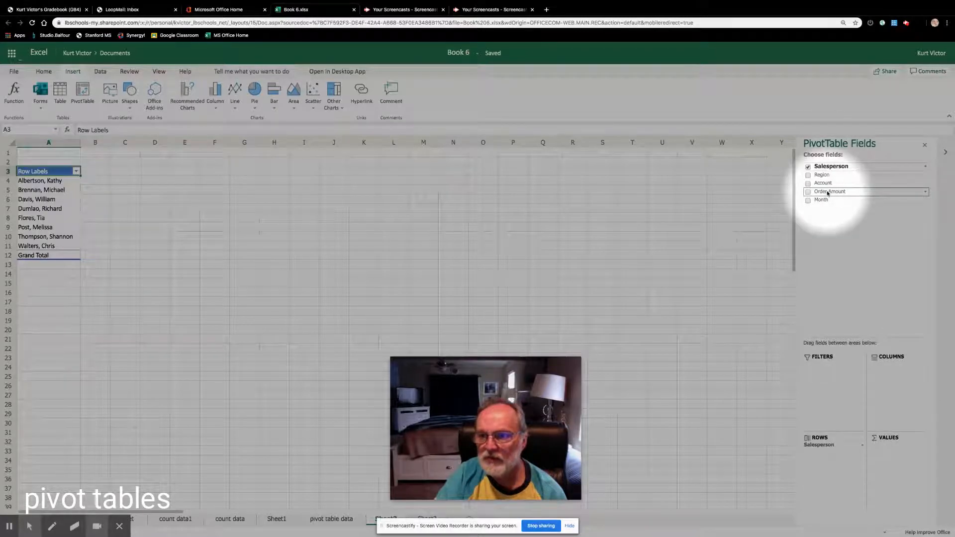
drag(828, 193, 892, 452)
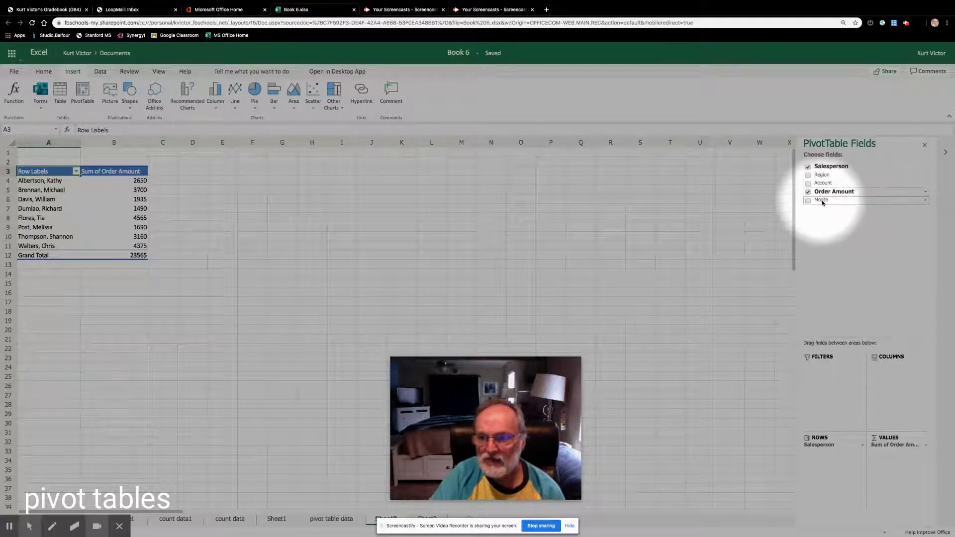
- Try the Month field in the PivotTable's columns, and remove it again
drag(821, 204, 886, 367)
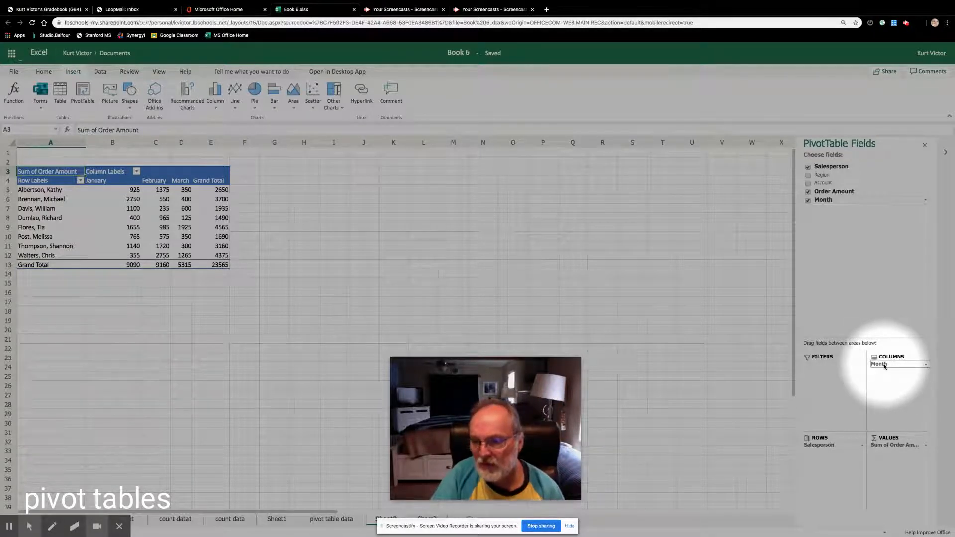
click(927, 367)
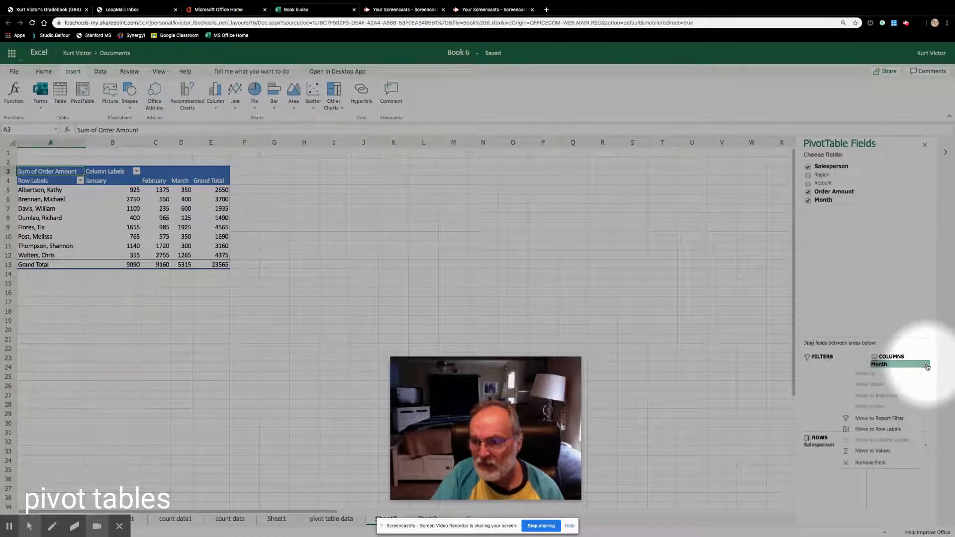
click(875, 461)
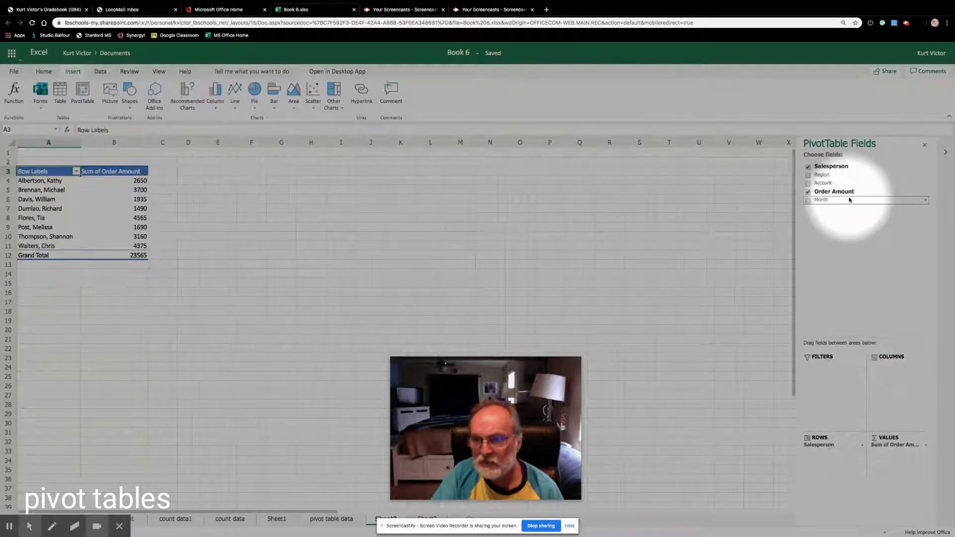
- Add Month to the PivotTable's rows beneath Salesperson, and move it to the columns
click(820, 209)
drag(821, 202, 828, 458)
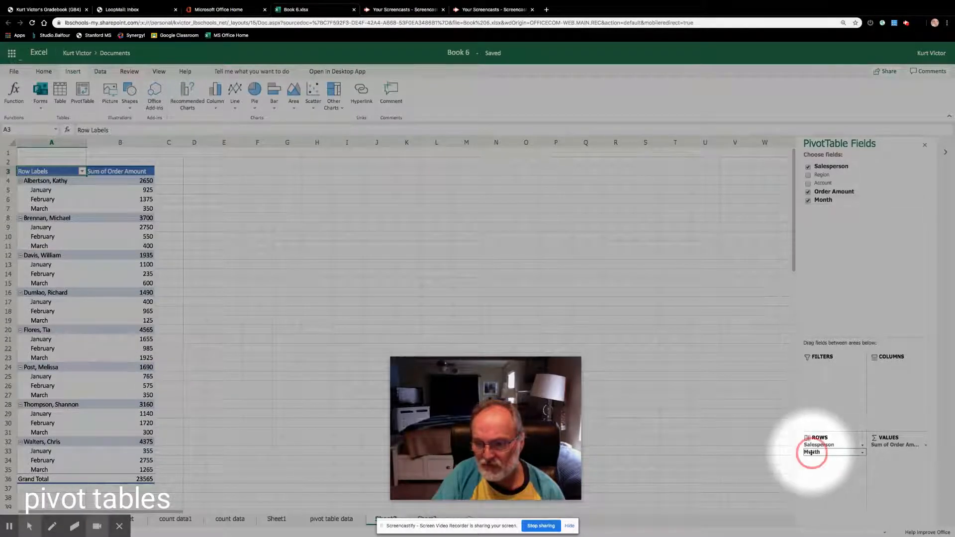
drag(811, 452, 886, 373)
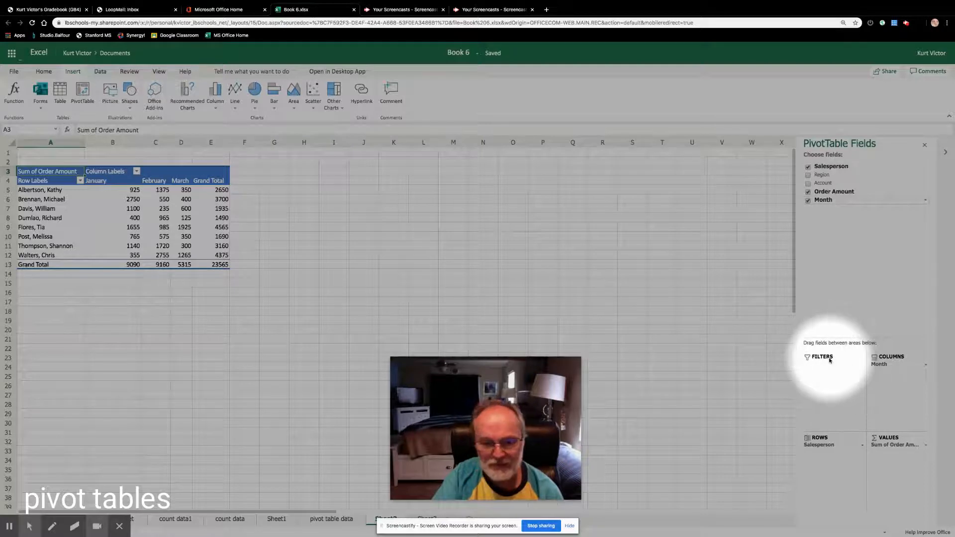
- Remove the Month field from the PivotTable's columns
click(894, 365)
click(894, 365)
click(893, 365)
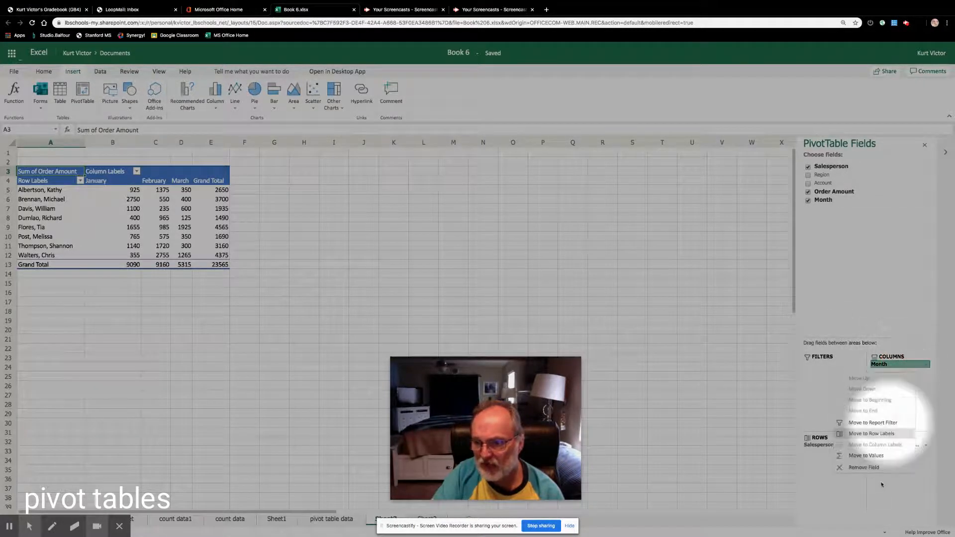
click(874, 467)
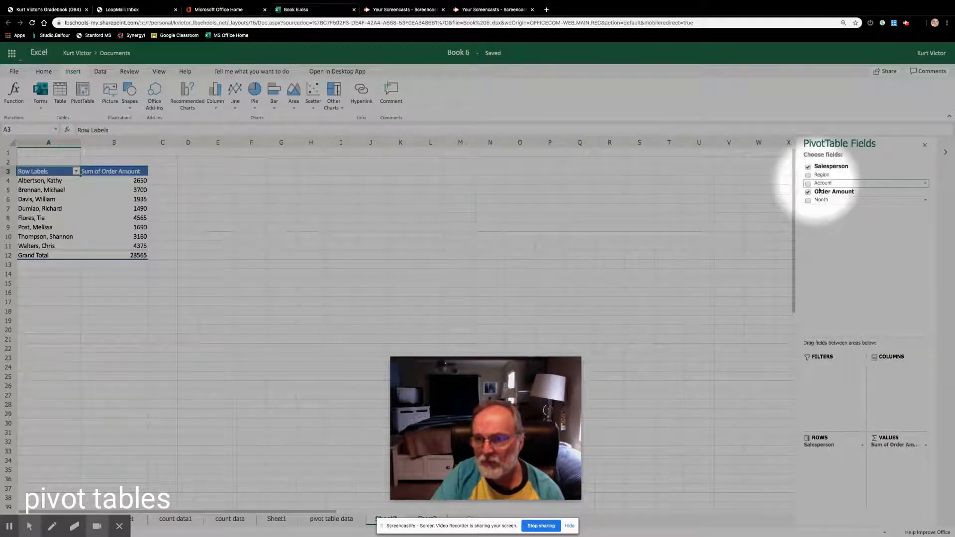
- Add Month as a report filter and limit the PivotTable to February only
drag(821, 200, 823, 382)
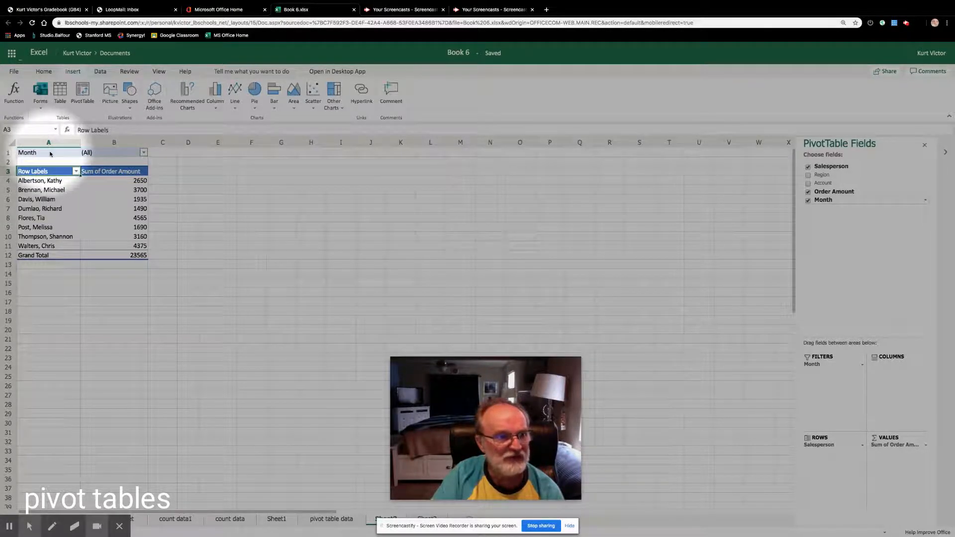
click(143, 153)
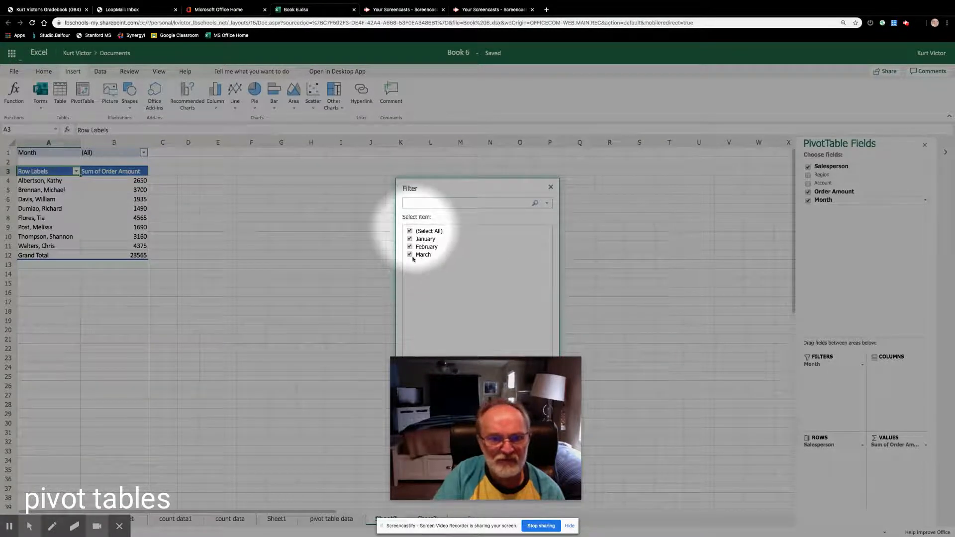
click(410, 255)
click(410, 240)
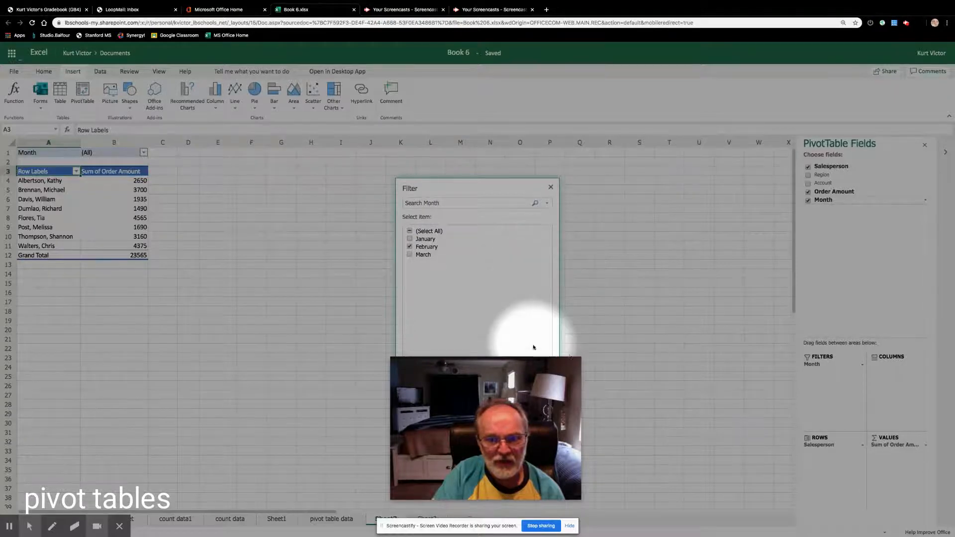
mouse_move(570, 363)
drag(564, 362, 531, 419)
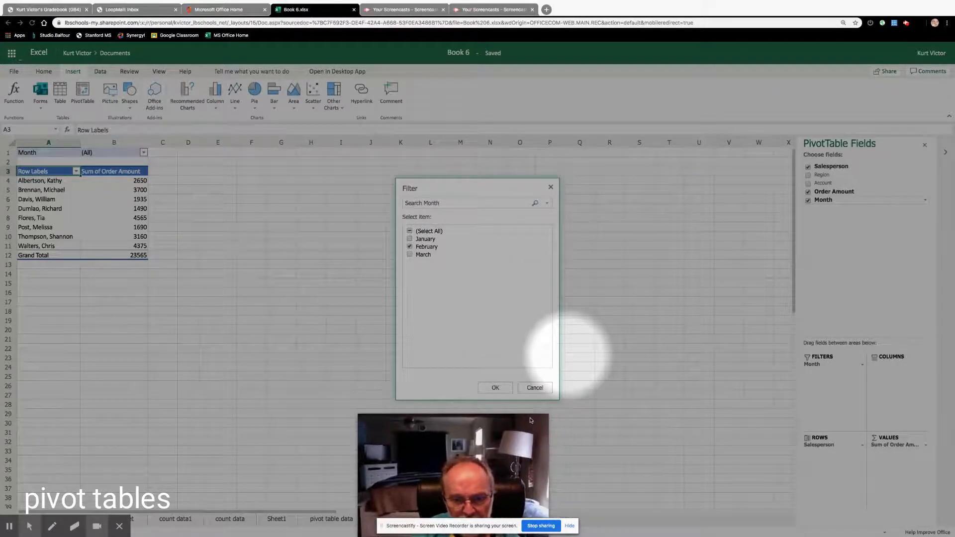
click(497, 388)
click(496, 388)
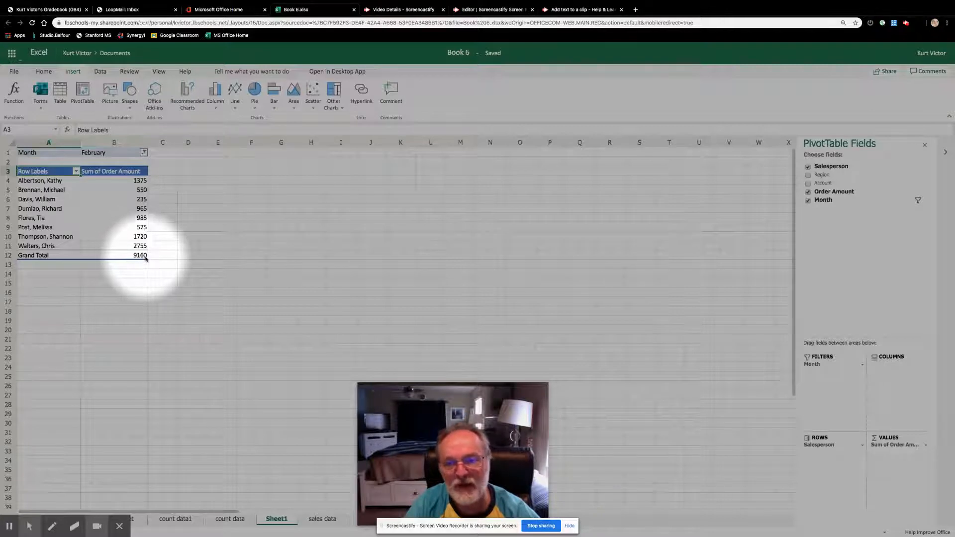
- Change the Order Amount value field to be summarized by Count
click(925, 445)
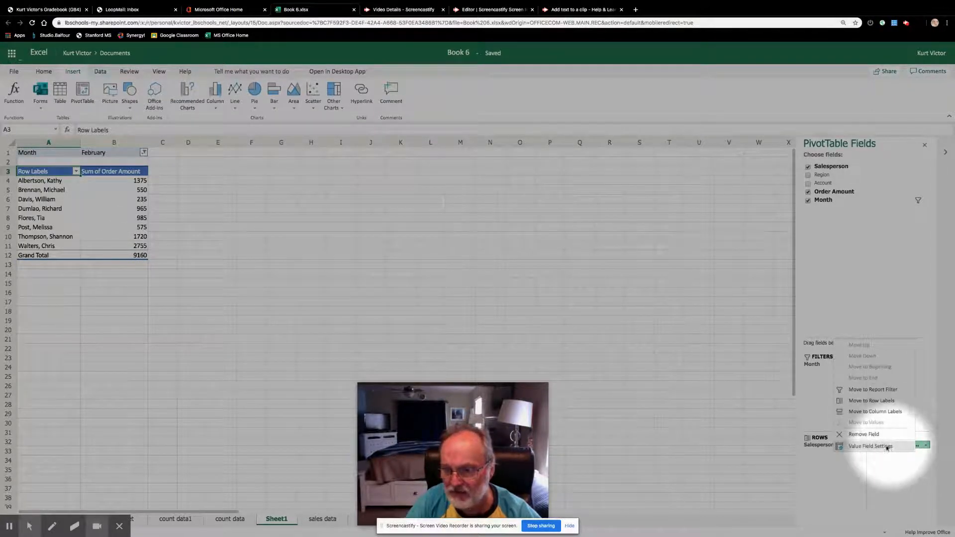
click(908, 475)
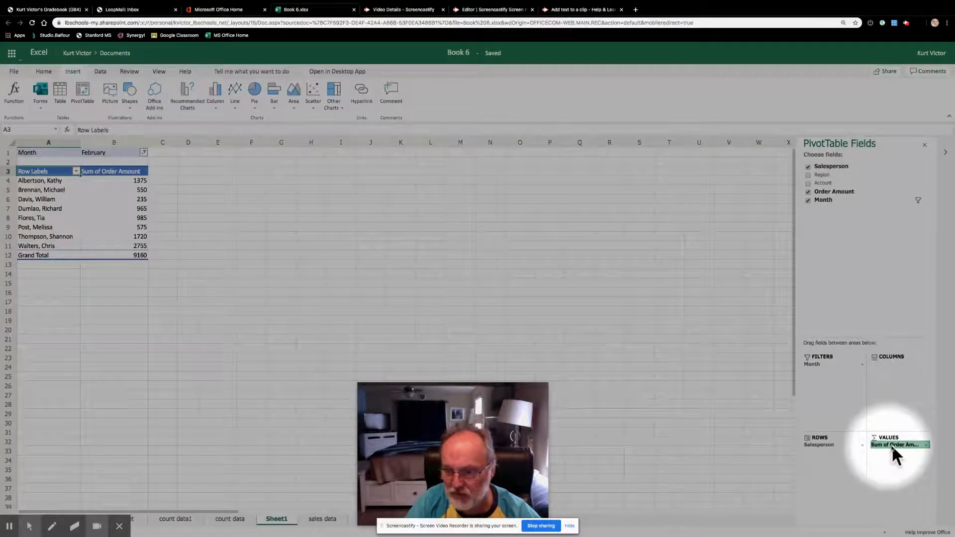
click(926, 447)
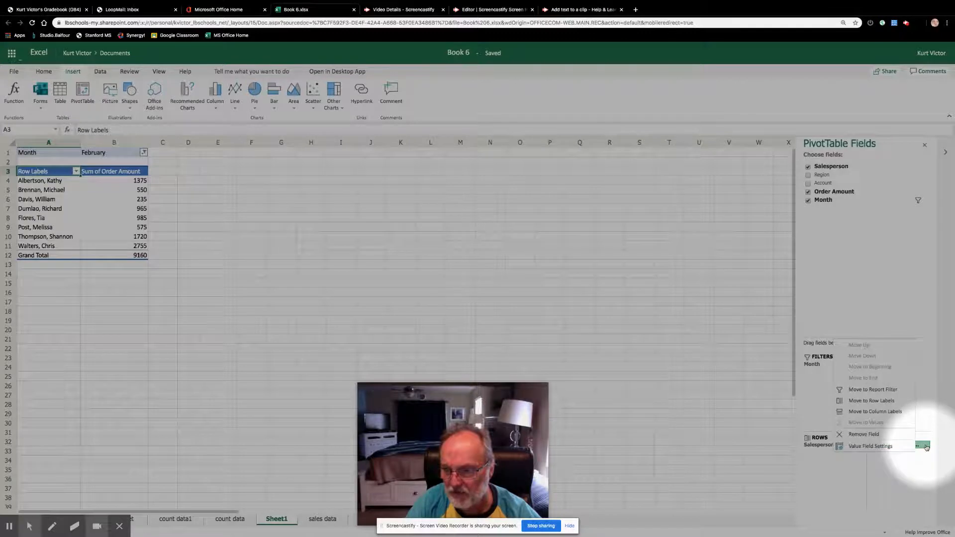
click(866, 446)
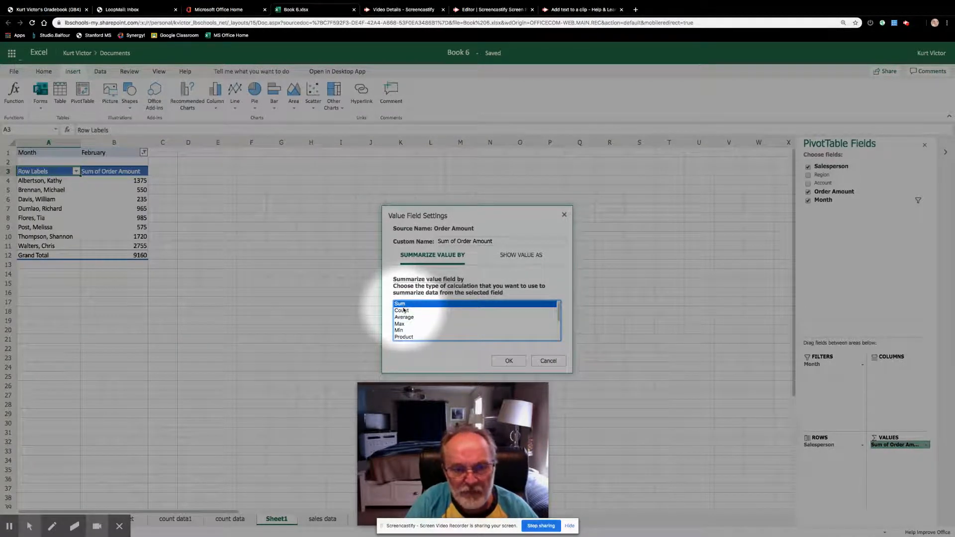
click(402, 310)
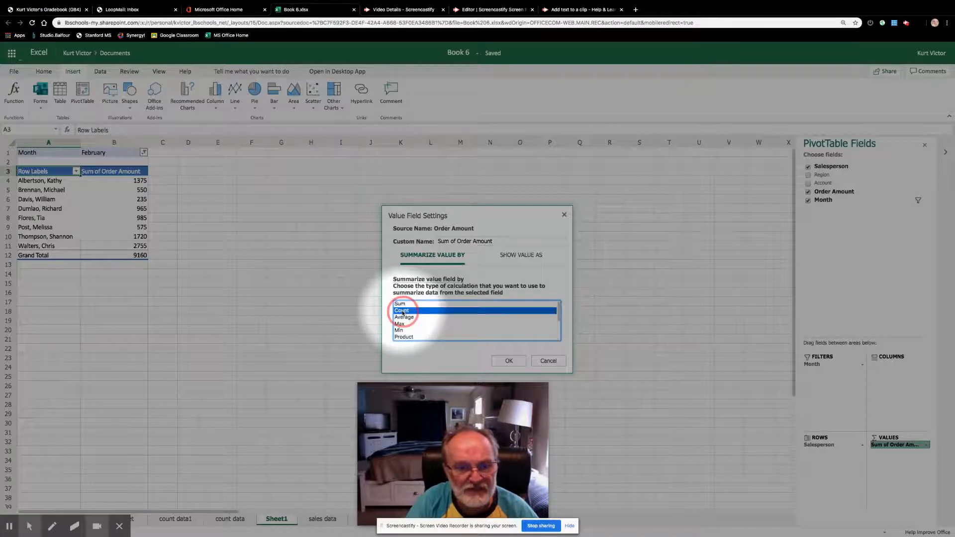
click(516, 363)
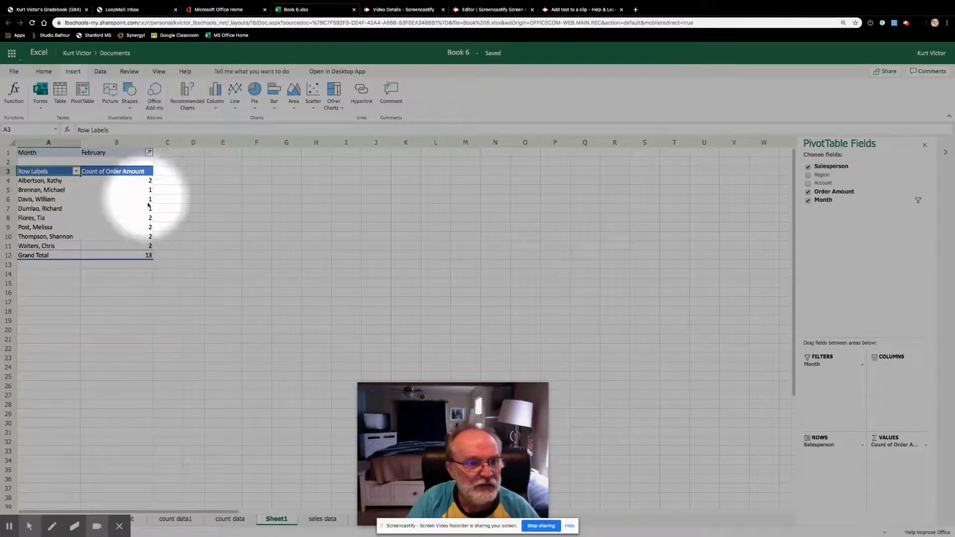
click(922, 445)
click(876, 443)
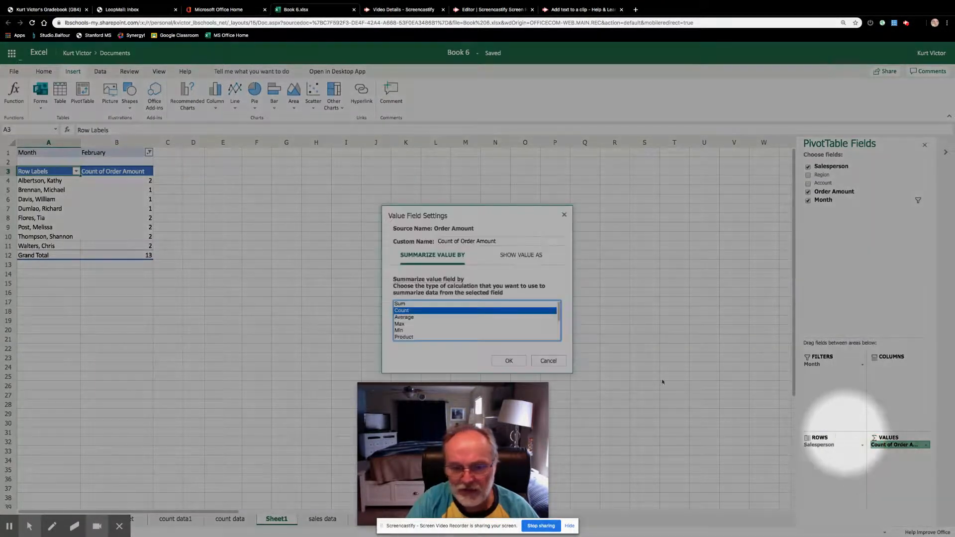
click(414, 318)
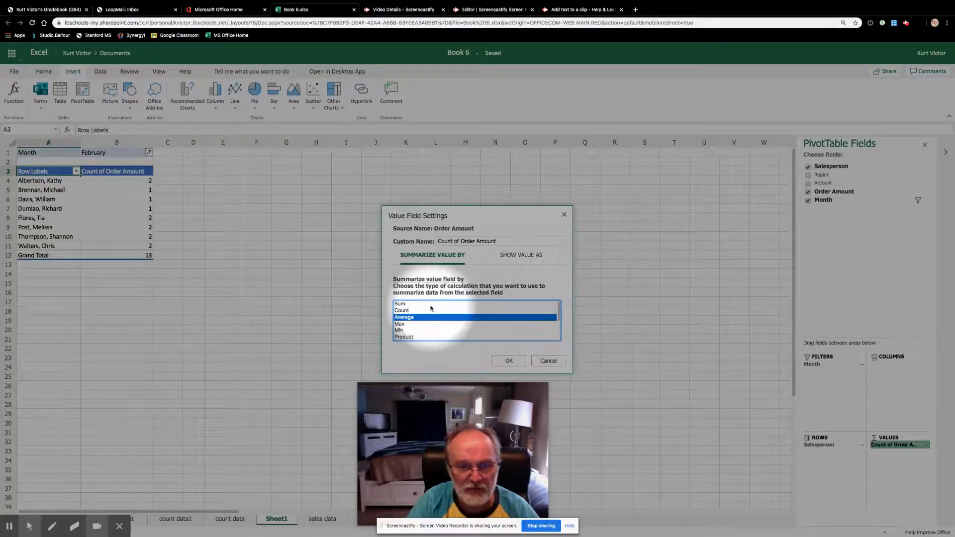
click(425, 304)
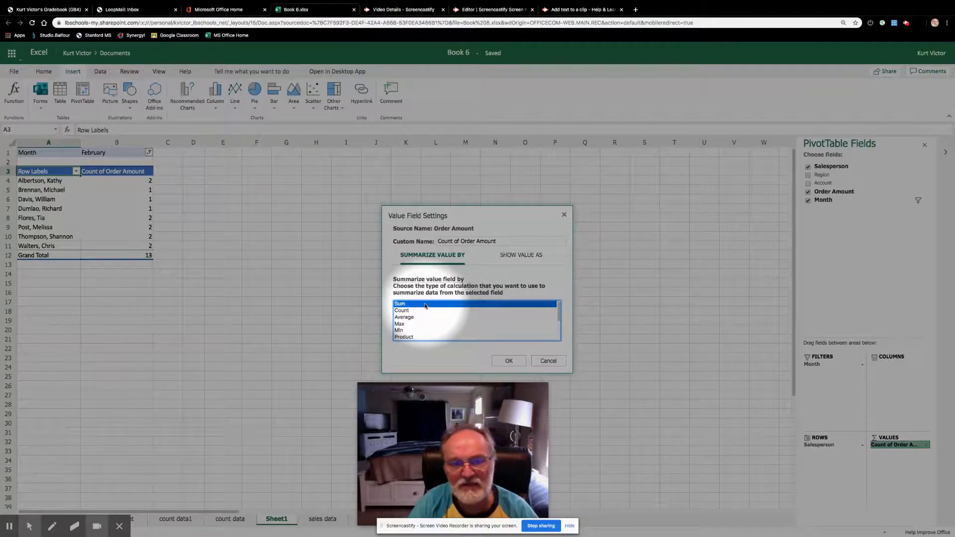
click(548, 362)
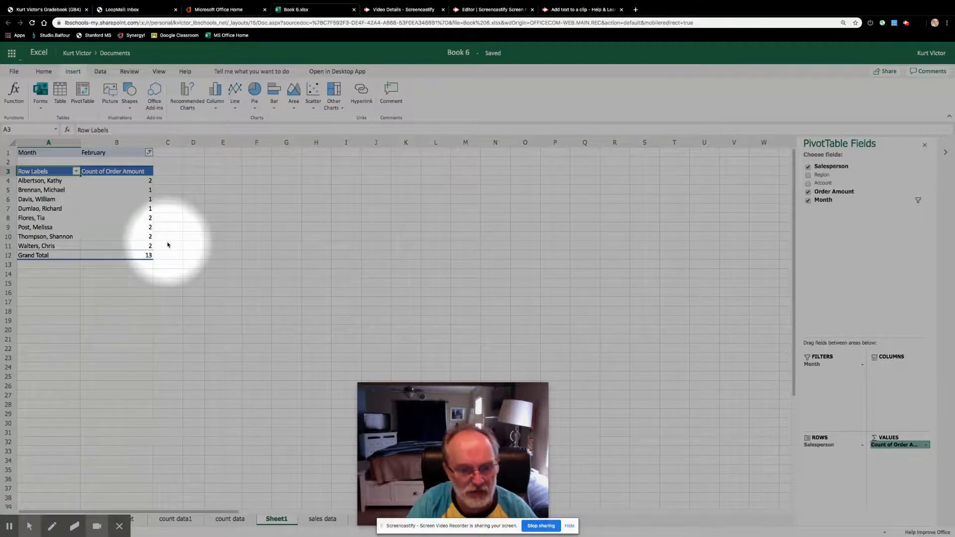
- Rename the PivotTable's worksheet "February Sales" and go back to the sales data sheet
double_click(278, 520)
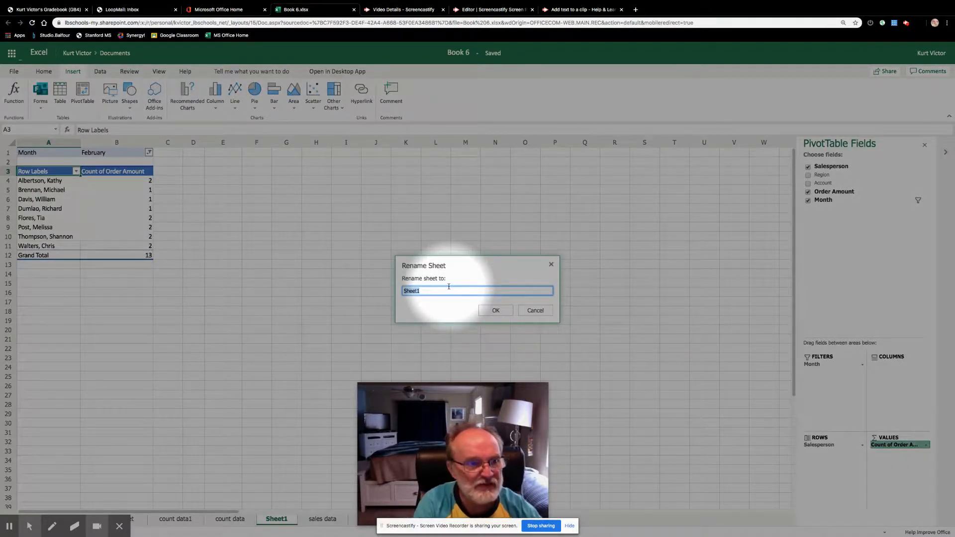
text(Febr)
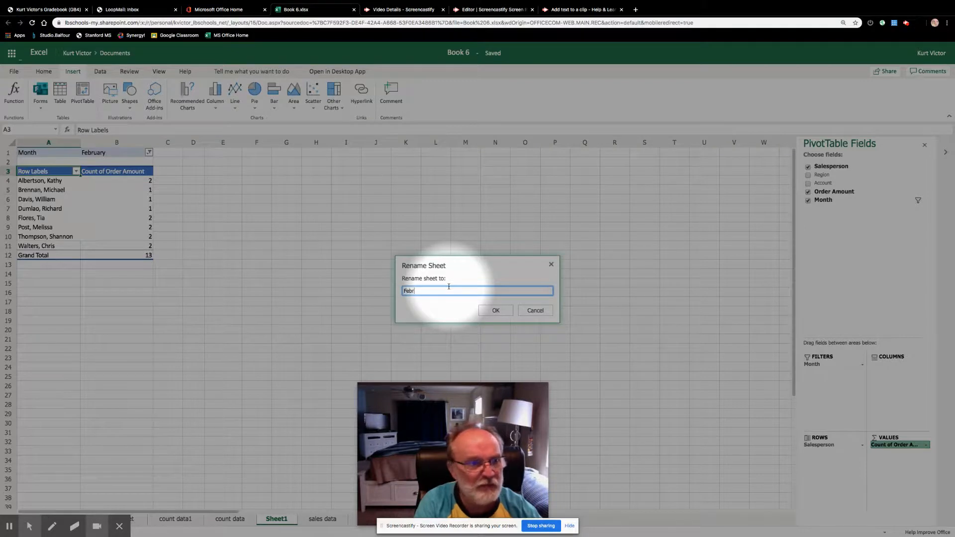
text(u)
text(uar)
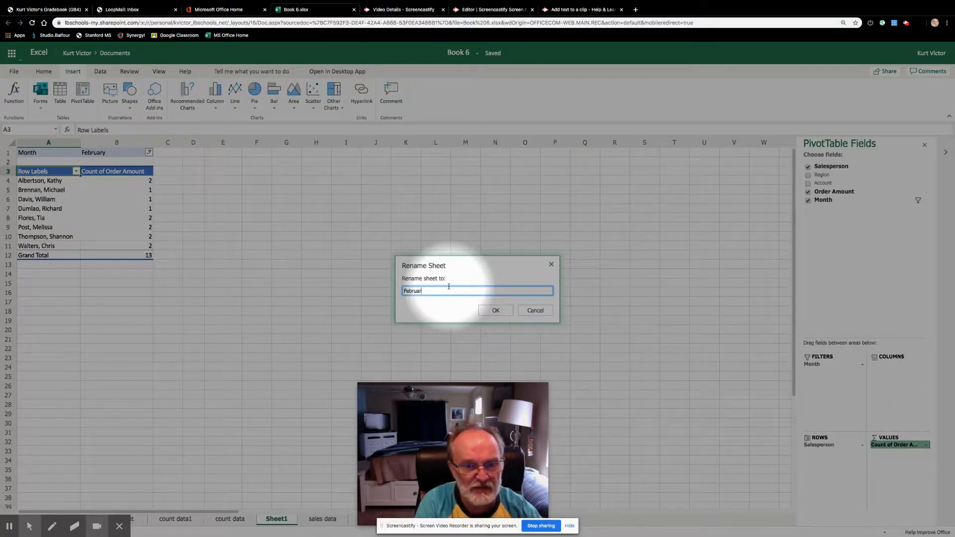
text(y Sales)
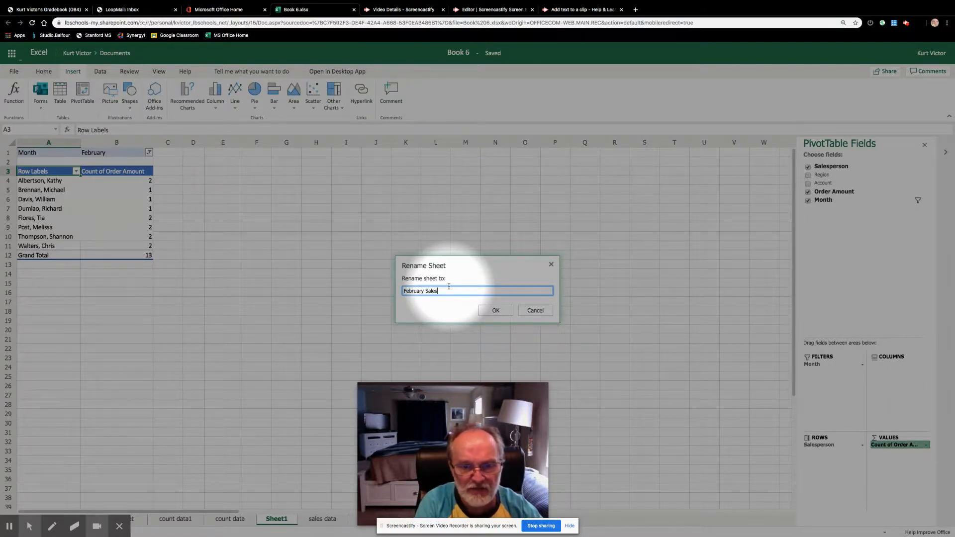
click(506, 309)
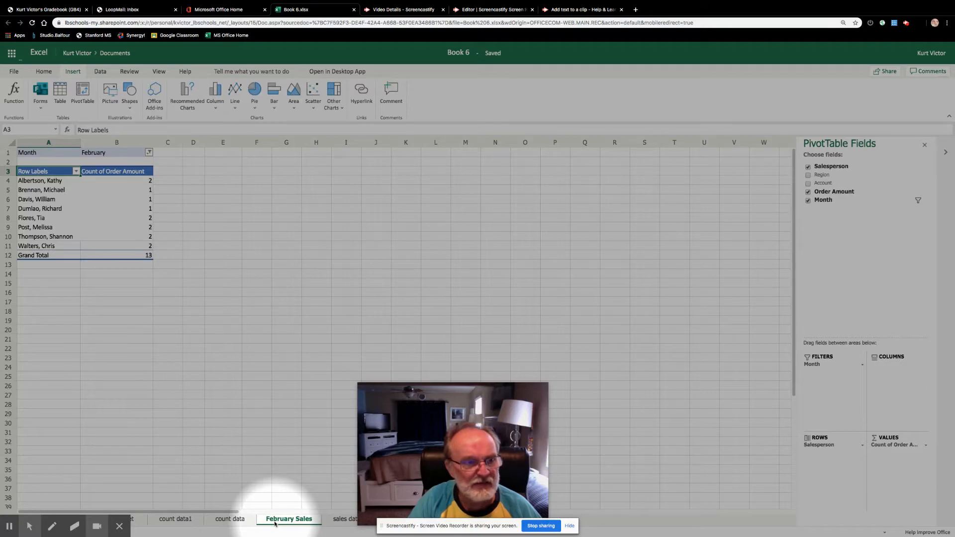
click(340, 521)
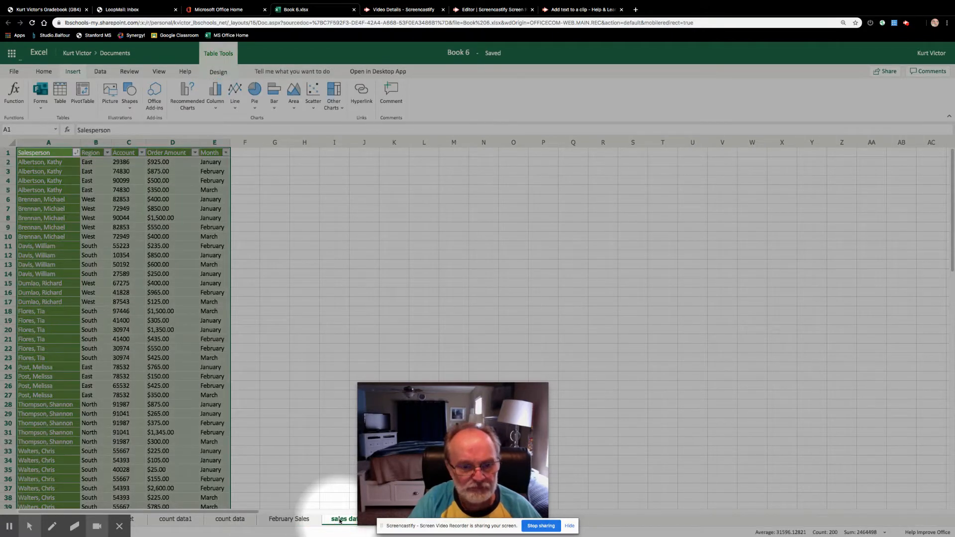